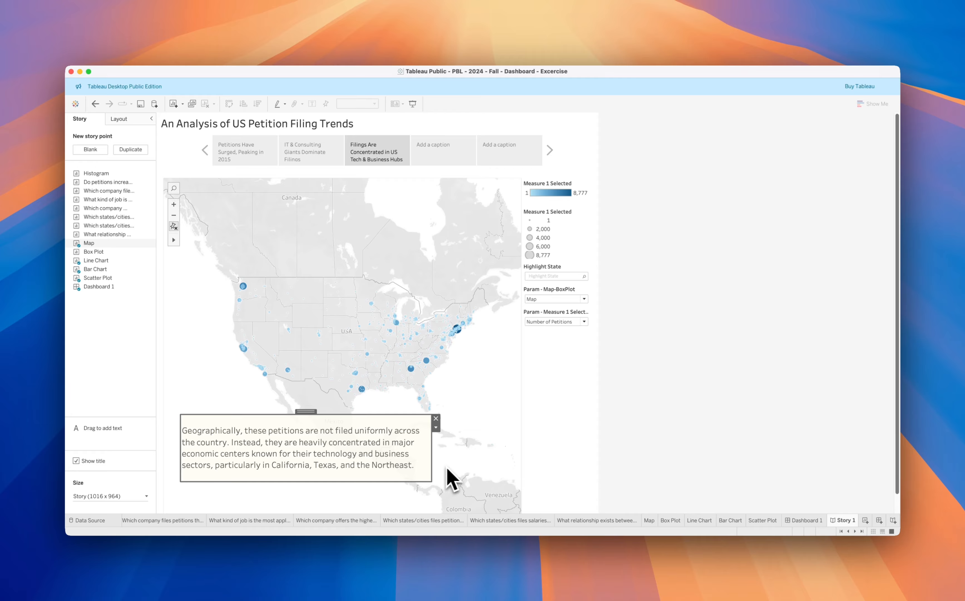
On the Map worksheet, filter by Measure 1 Selected with the full range of values and show the filter's control
{"action": "left_click", "coordinate": [649, 520]}
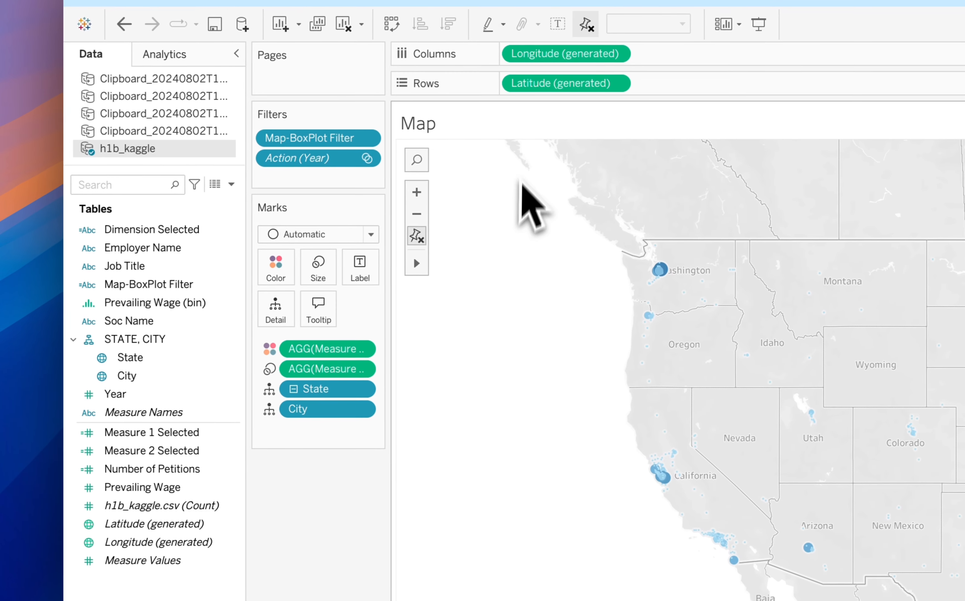
{"action": "left_click_drag", "start_coordinate": [391, 356], "coordinate": [527, 366]}
{"action": "left_click_drag", "start_coordinate": [492, 335], "coordinate": [418, 327]}
{"action": "left_click", "coordinate": [199, 435]}
{"action": "left_click_drag", "start_coordinate": [181, 435], "coordinate": [320, 187]}
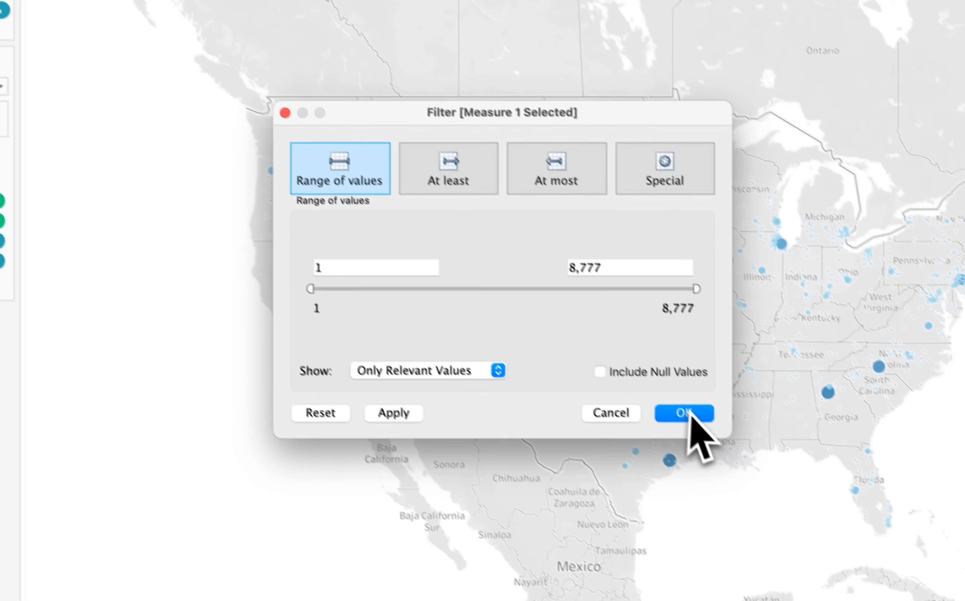
{"action": "left_click", "coordinate": [767, 478]}
{"action": "left_click", "coordinate": [320, 245]}
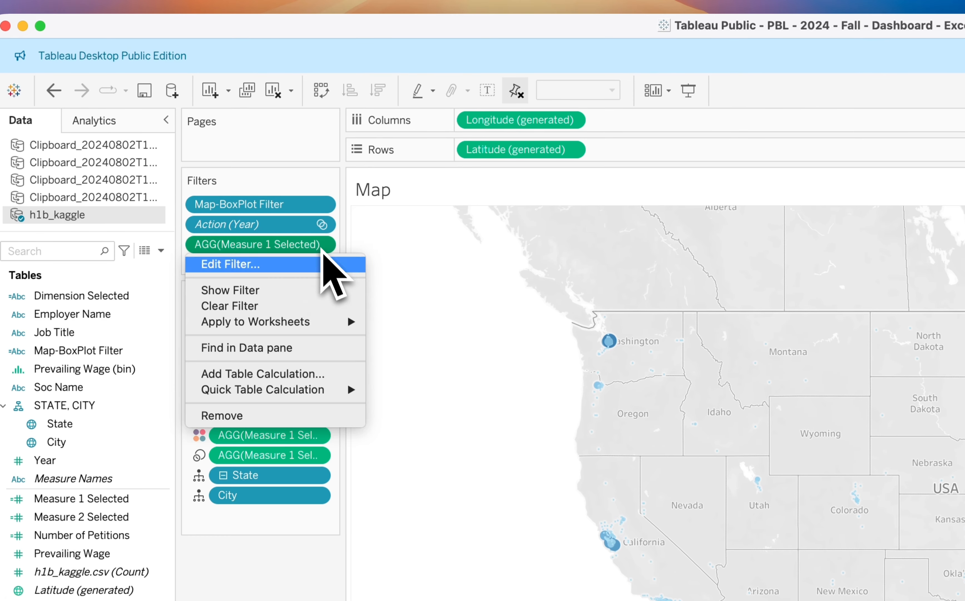
{"action": "left_click", "coordinate": [292, 292]}
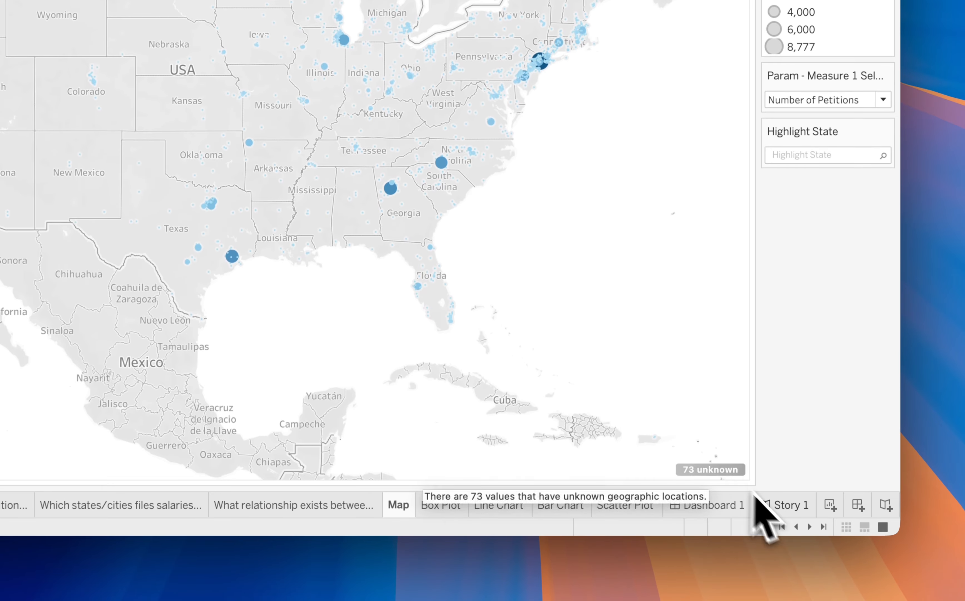
In the story's map point, raise the minimum of the Measure 1 Selected filter to 1,812
{"action": "left_click", "coordinate": [759, 502]}
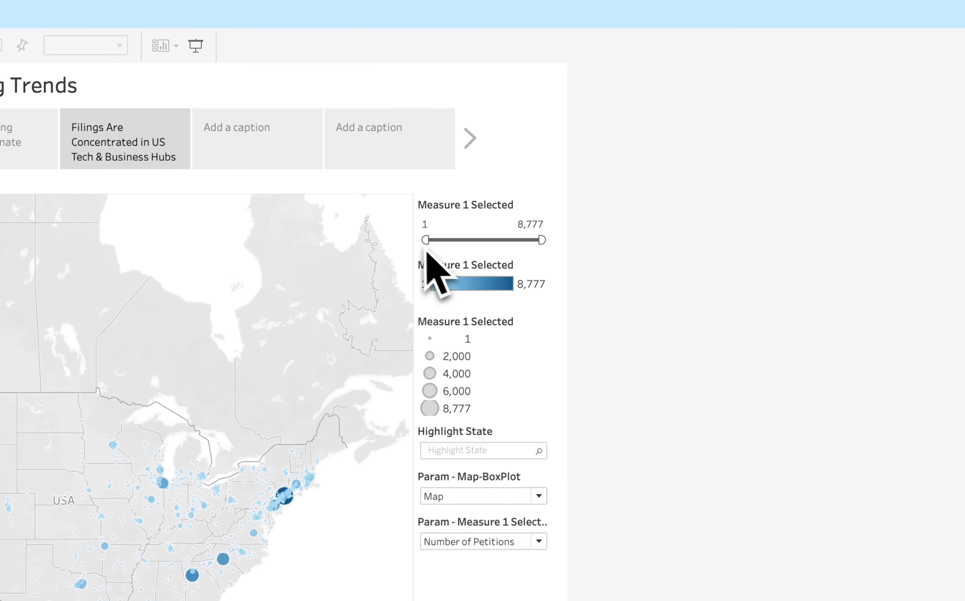
{"action": "left_click_drag", "start_coordinate": [425, 327], "coordinate": [430, 327]}
{"action": "left_click_drag", "start_coordinate": [430, 239], "coordinate": [446, 240]}
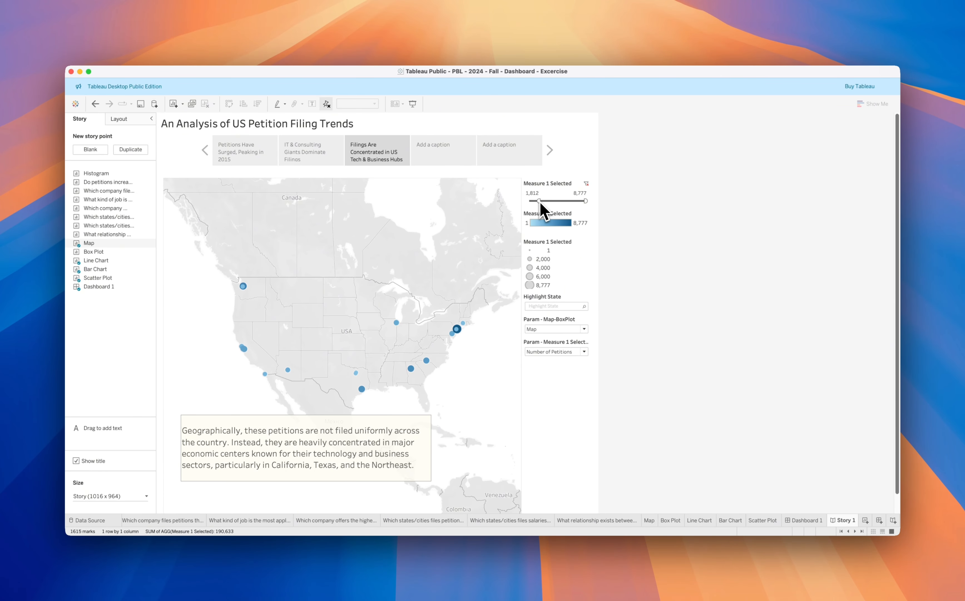
{"action": "left_click_drag", "start_coordinate": [540, 202], "coordinate": [539, 203]}
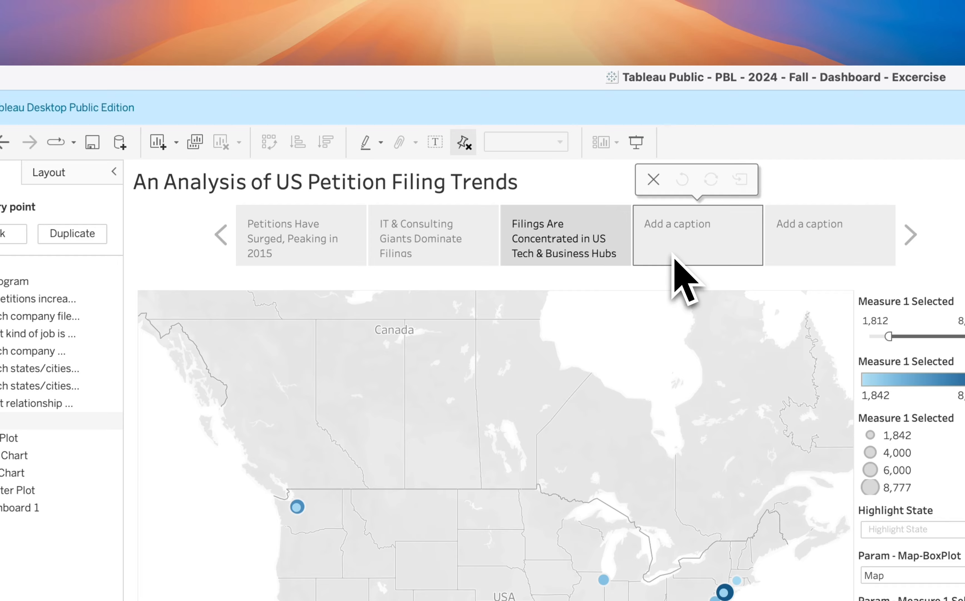
Caption the fourth story point with the copied text beginning "High-Volume Filers Tend to Offer Mid-"
{"action": "left_click", "coordinate": [674, 259]}
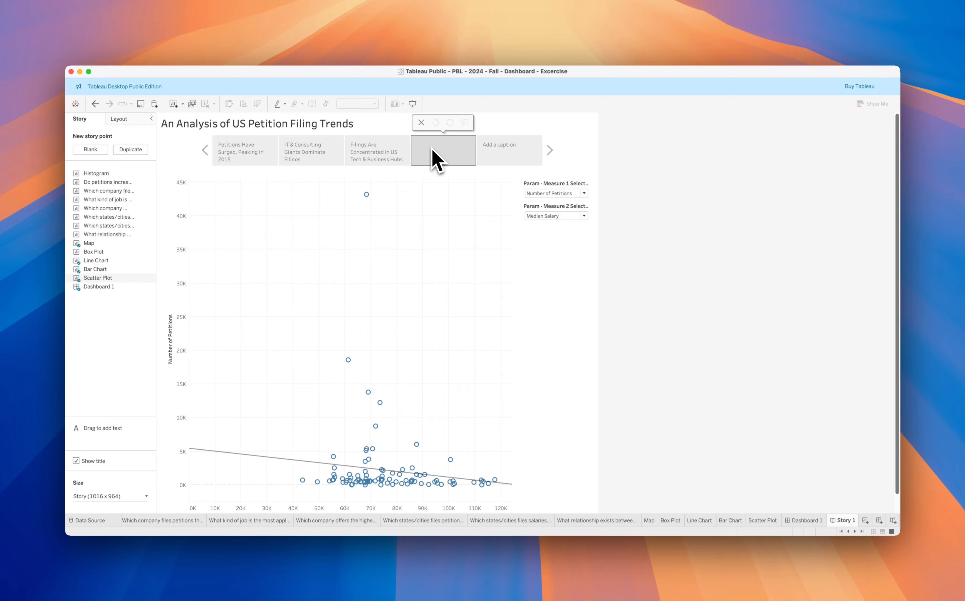
{"action": "type", "text": "High-Volume Filers Tend to Offer Mid-Range Salaries"}
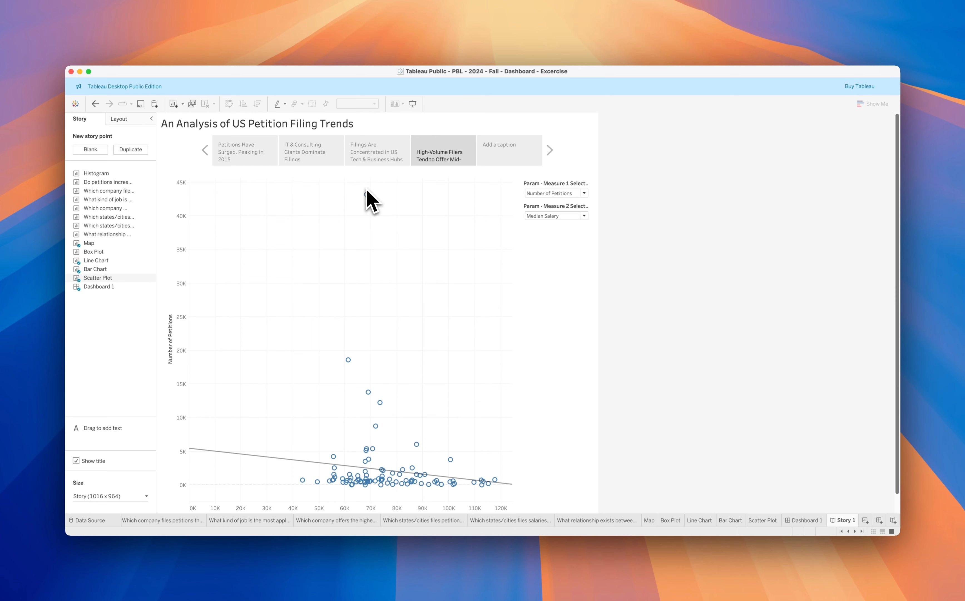
Add an area annotation to the scatter plot reading "Top filers fall within the $60k-$80k median salary range"
{"action": "mouse_move", "coordinate": [348, 360]}
{"action": "right_click", "coordinate": [341, 254]}
{"action": "mouse_move", "coordinate": [375, 281]}
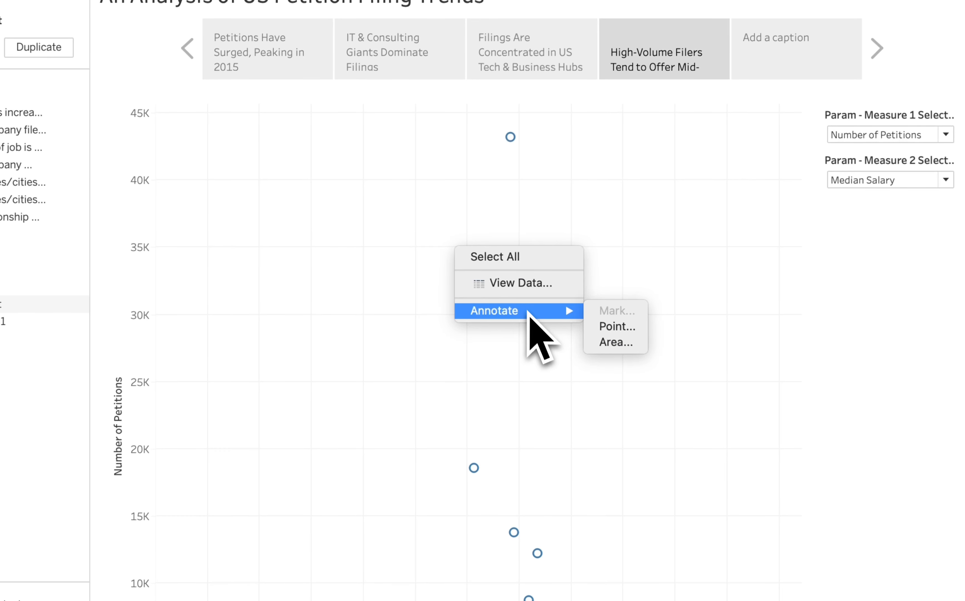
{"action": "left_click", "coordinate": [616, 345]}
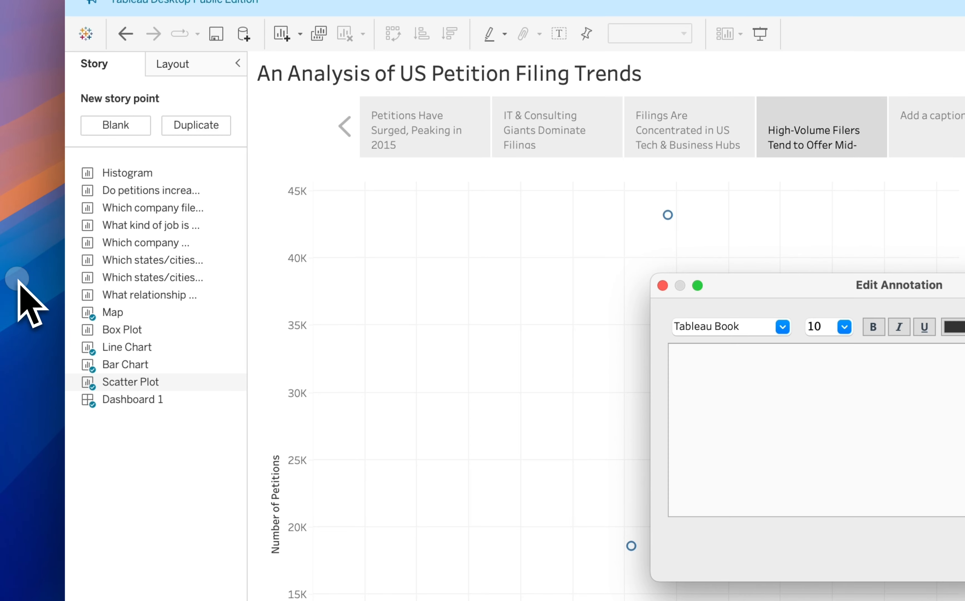
{"action": "left_click", "coordinate": [869, 403]}
{"action": "type", "text": "Top filers fall within the $60k-$80k median salary range"}
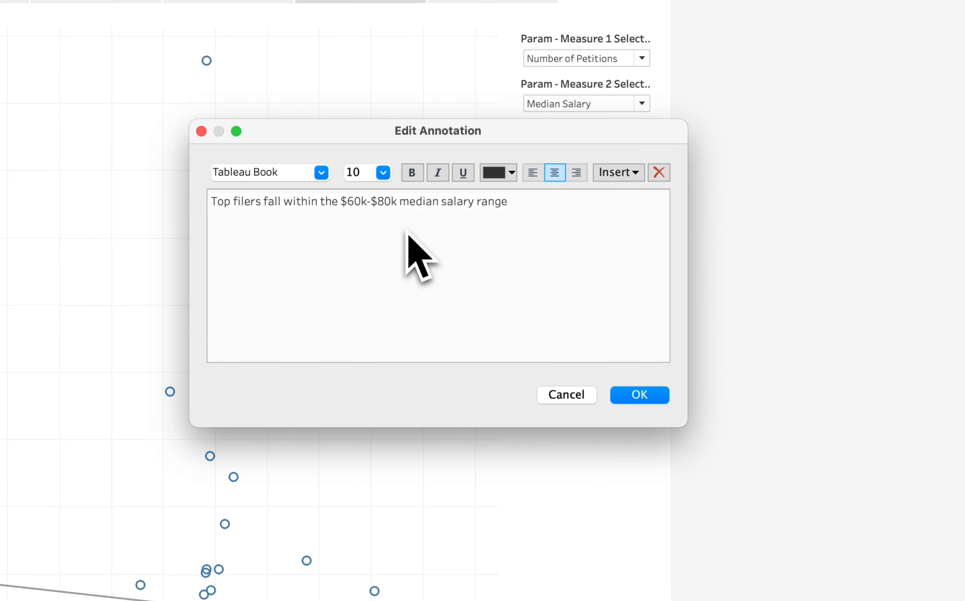
{"action": "left_click", "coordinate": [651, 395]}
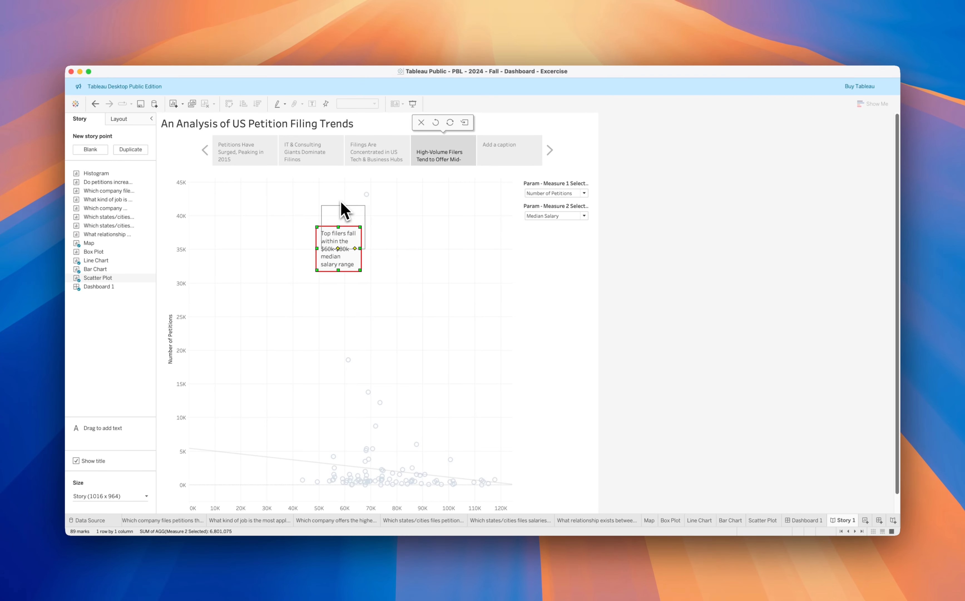
Move the annotation text beside its box and enlarge the box to span about 49K–93K across and 8K–44K vertically
{"action": "left_click_drag", "start_coordinate": [343, 210], "coordinate": [346, 217]}
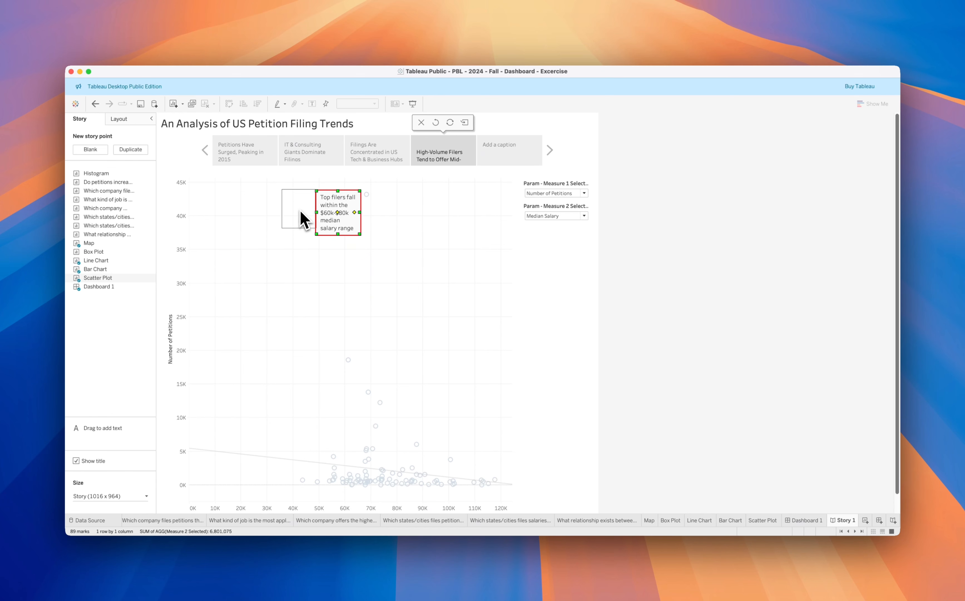
{"action": "left_click_drag", "start_coordinate": [303, 219], "coordinate": [304, 221]}
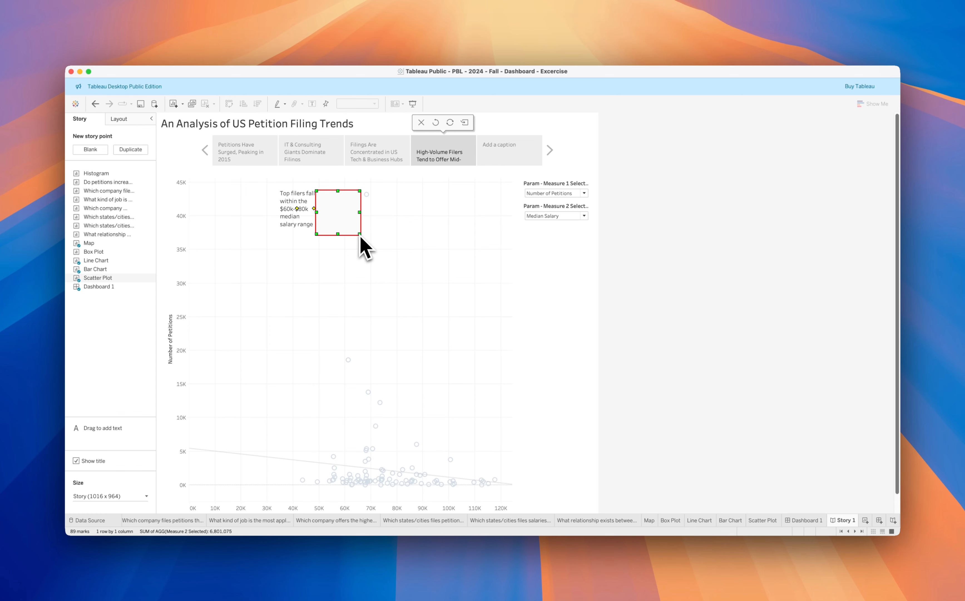
{"action": "mouse_move", "coordinate": [360, 235]}
{"action": "left_mouse_down"}
{"action": "mouse_move", "coordinate": [393, 305]}
{"action": "mouse_move", "coordinate": [431, 439]}
{"action": "left_mouse_up"}
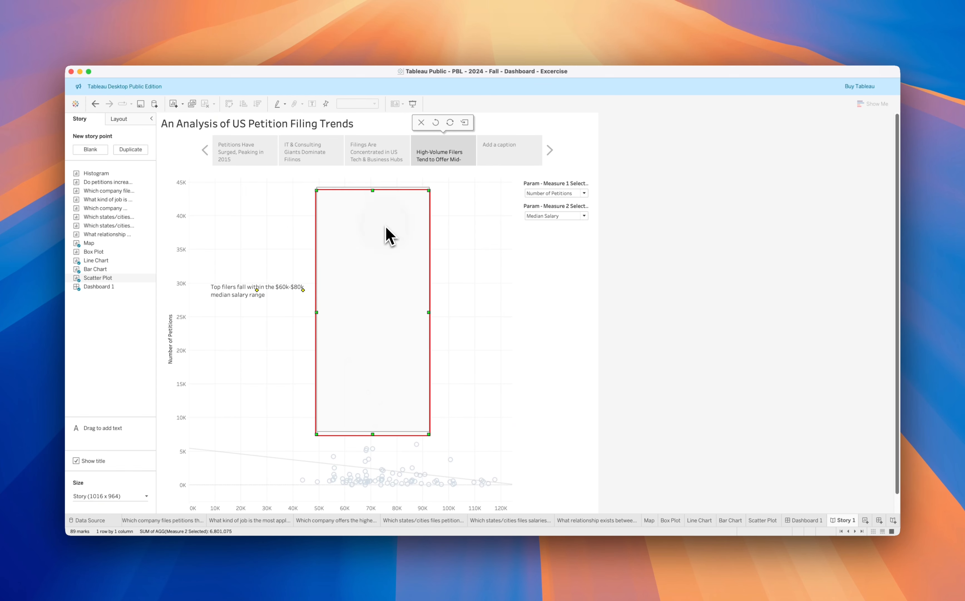
Open the area annotation's formatting and set its box shading to None
{"action": "right_click", "coordinate": [372, 255]}
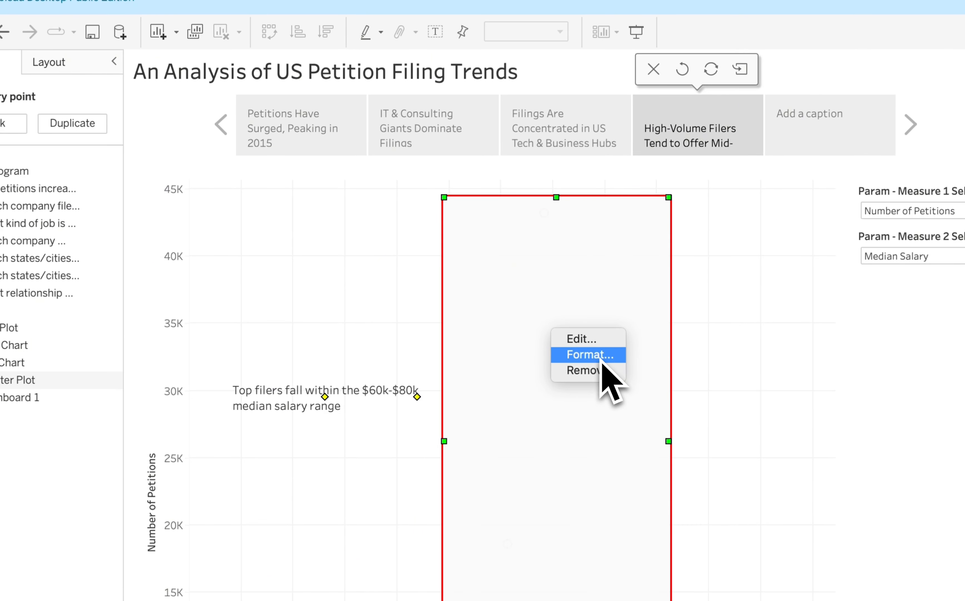
{"action": "left_click", "coordinate": [602, 358]}
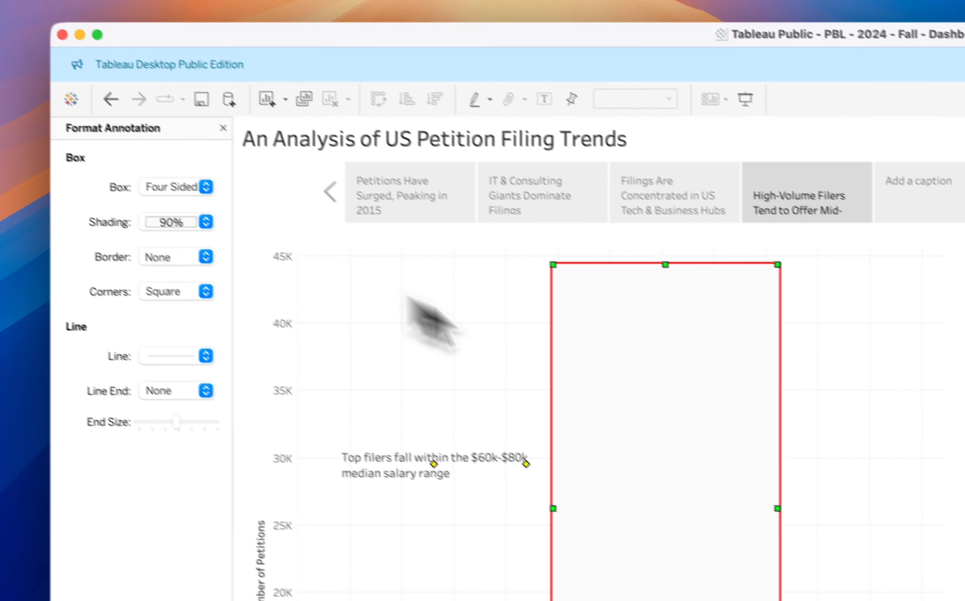
{"action": "right_click", "coordinate": [513, 305]}
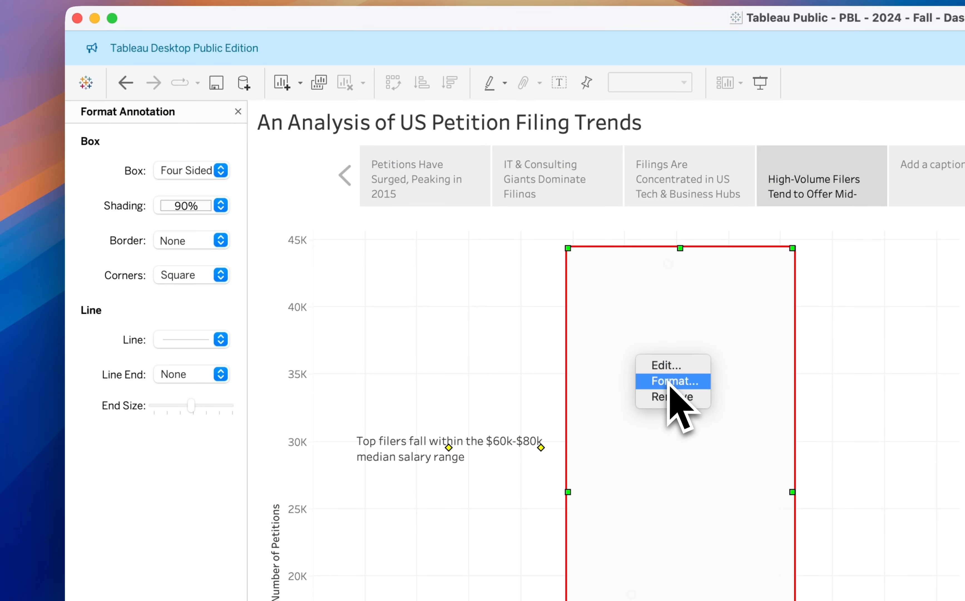
{"action": "left_click", "coordinate": [671, 381]}
{"action": "left_click", "coordinate": [190, 205]}
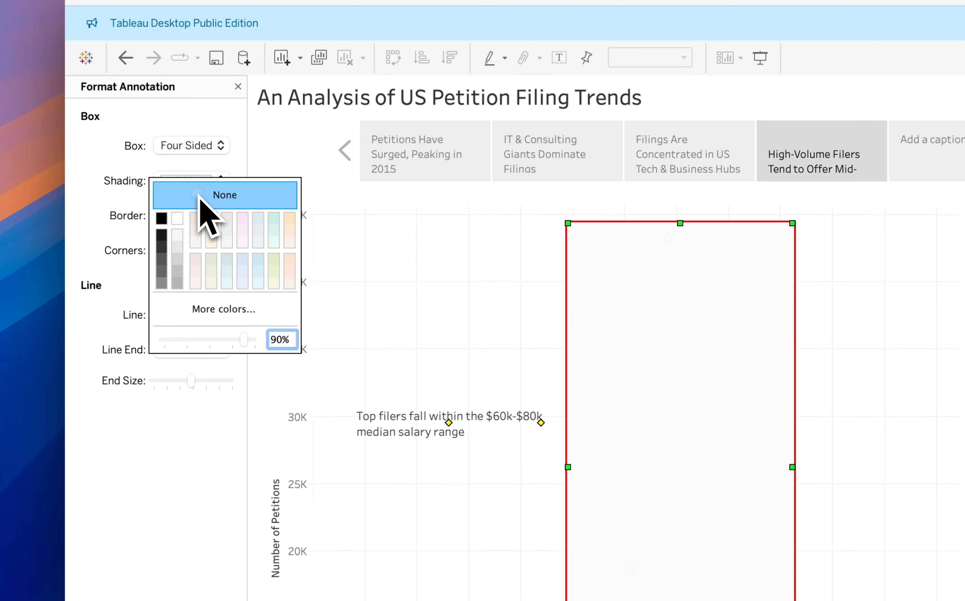
{"action": "left_click", "coordinate": [82, 158]}
Give the annotation box a solid red border in the second line thickness
{"action": "left_click", "coordinate": [170, 216]}
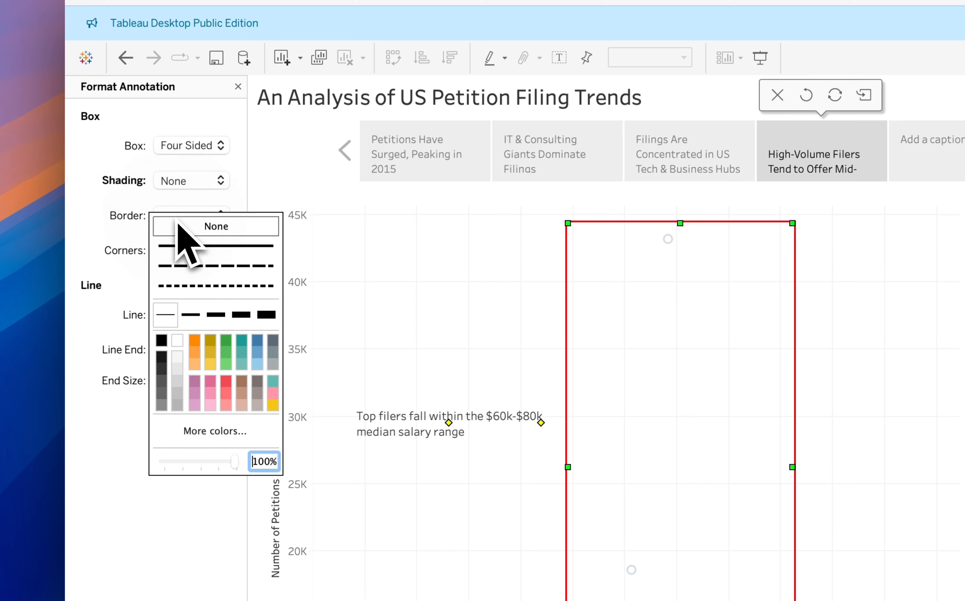
{"action": "left_click", "coordinate": [193, 248]}
{"action": "left_click", "coordinate": [195, 314]}
{"action": "left_click", "coordinate": [226, 381]}
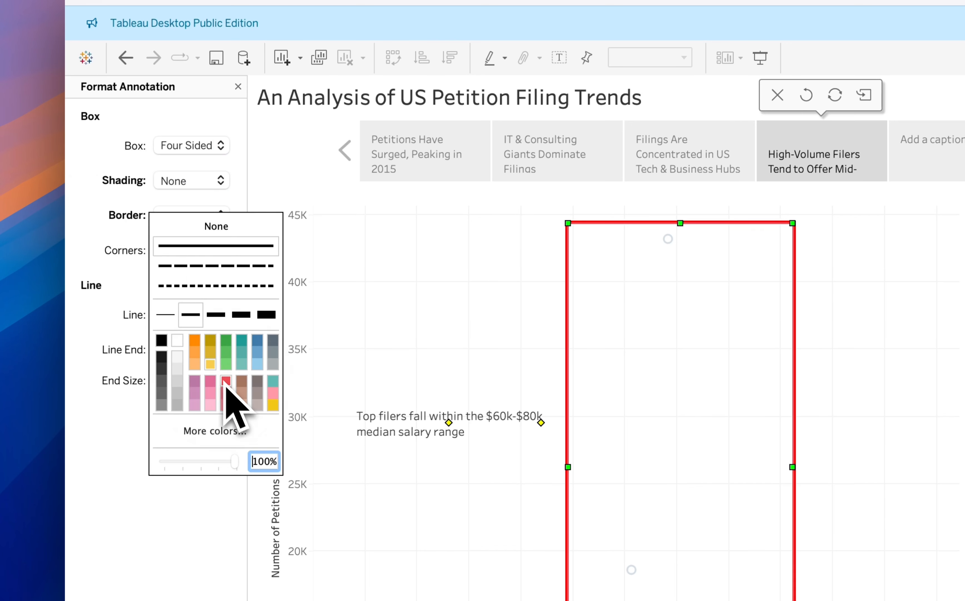
{"action": "left_click", "coordinate": [118, 288]}
{"action": "left_click", "coordinate": [458, 360]}
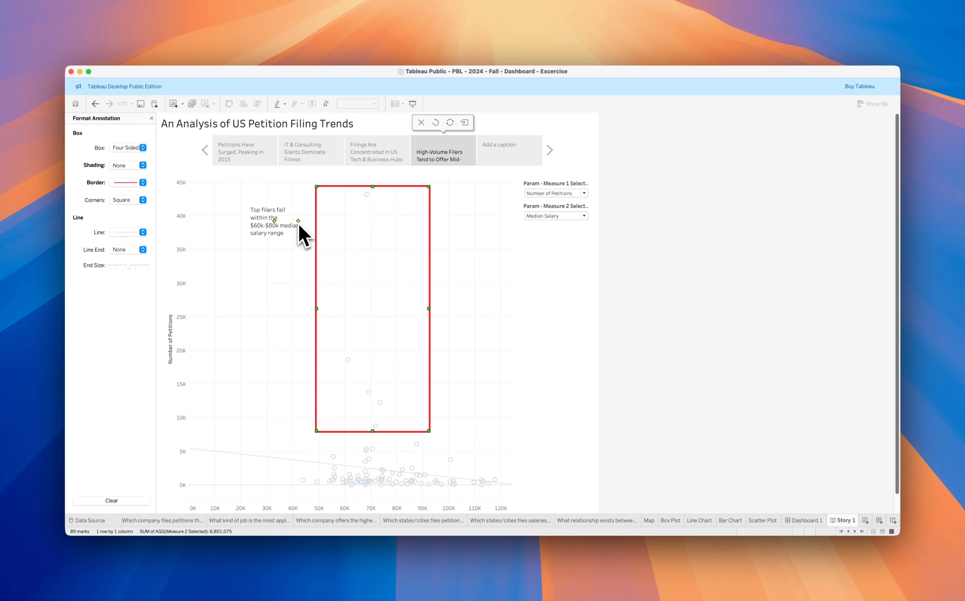
Widen the annotation text, place it inside the red box at about the 30K level, and close the formatting options
{"action": "left_click_drag", "start_coordinate": [307, 224], "coordinate": [307, 224]}
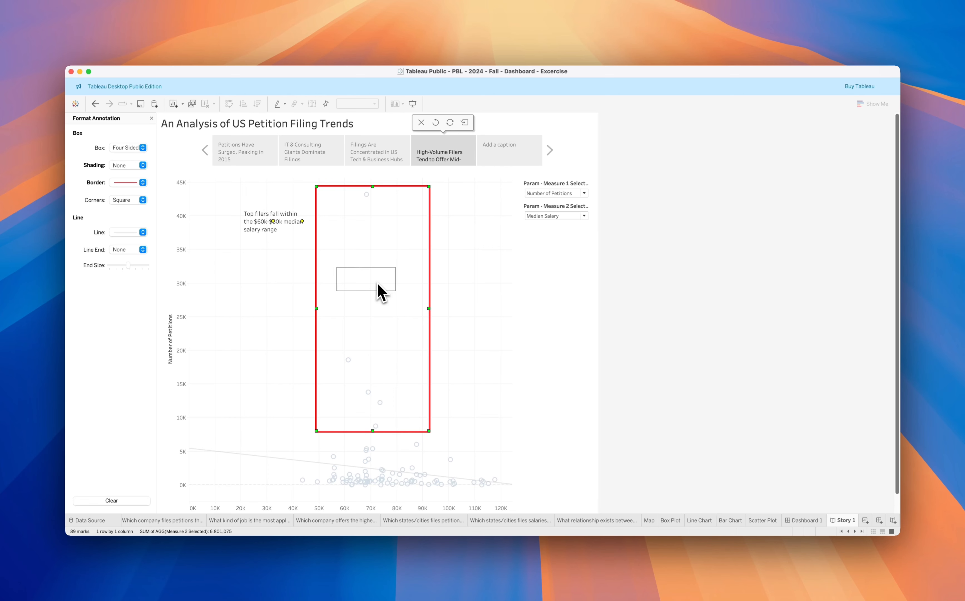
{"action": "left_click_drag", "start_coordinate": [377, 283], "coordinate": [378, 285]}
{"action": "left_click", "coordinate": [482, 292]}
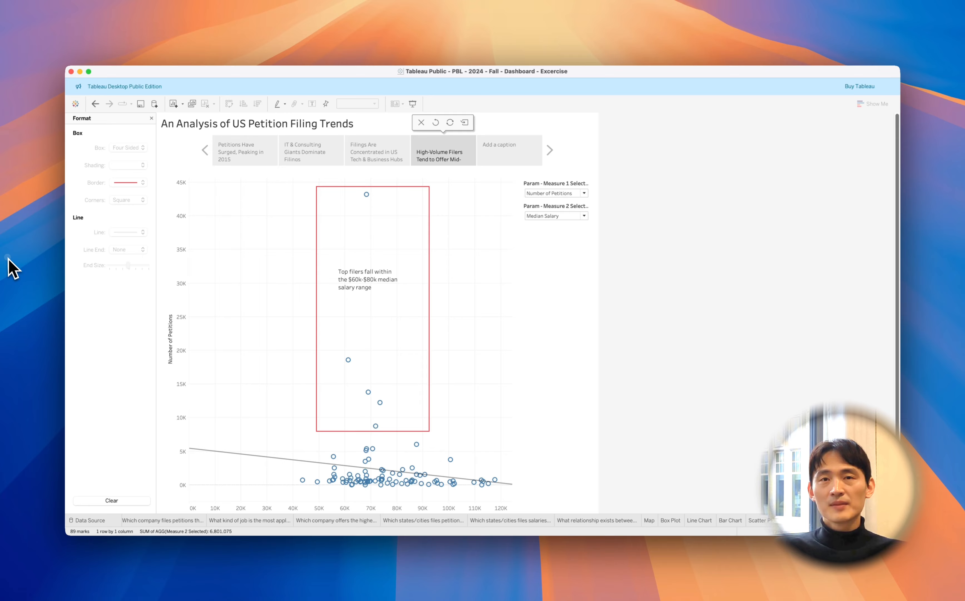
{"action": "left_click", "coordinate": [152, 118]}
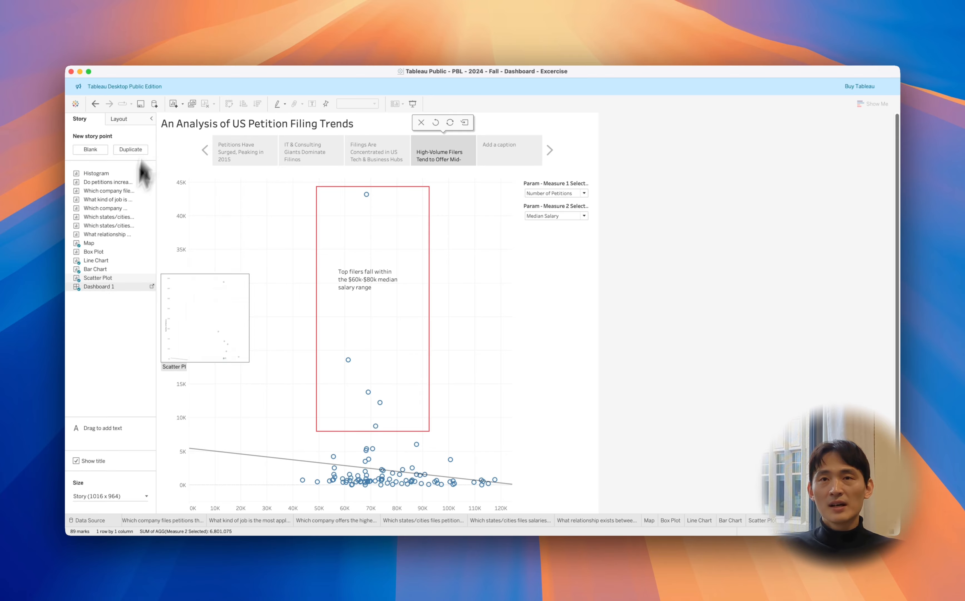
Add a copied description beginning "Finally, let's look at the relationship between petition volume and salary" and place it over the scatter plot's lower left
{"action": "left_click_drag", "start_coordinate": [112, 438], "coordinate": [248, 420]}
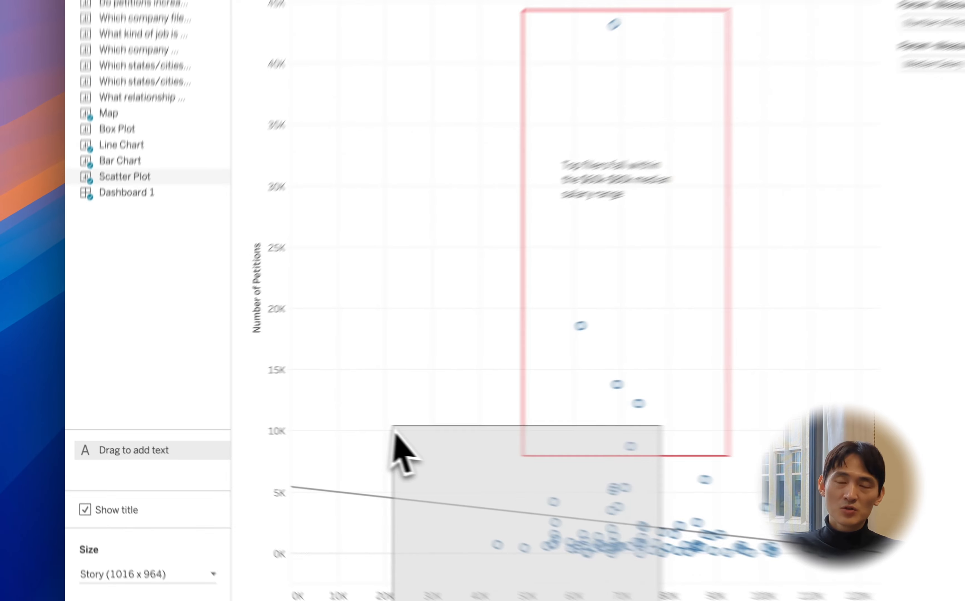
{"action": "left_click_drag", "start_coordinate": [395, 433], "coordinate": [396, 433]}
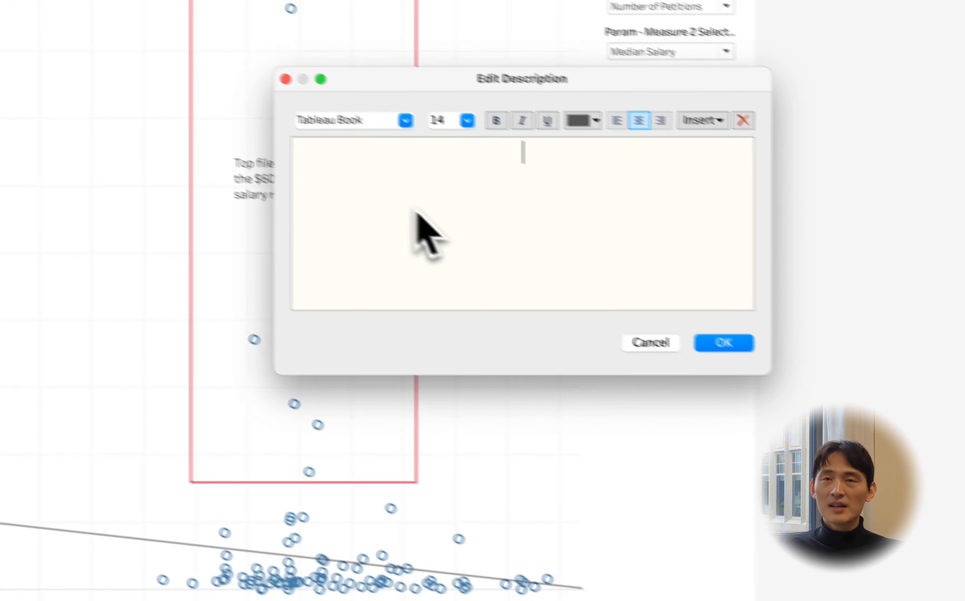
{"action": "type", "text": "Finally, let’s look at the relationship between petition volume and salary. An interesting pattern emerges: the employers filing the most petitions consistently offer median salaries in the $60,000 to $80,000 range. Companies offering higher salaries tend to file far fewer petitions."}
{"action": "left_click", "coordinate": [696, 333]}
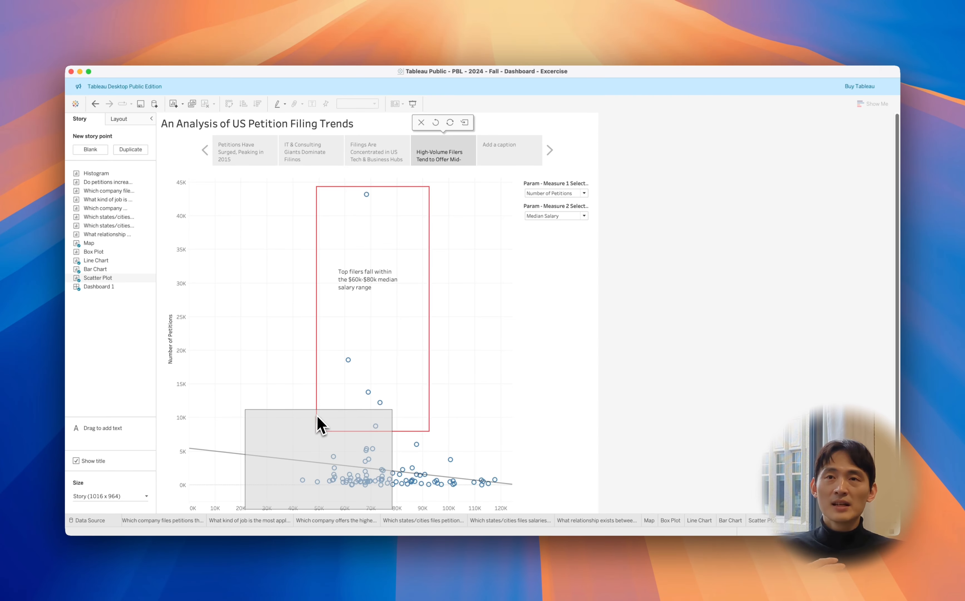
{"action": "left_click_drag", "start_coordinate": [316, 415], "coordinate": [272, 333]}
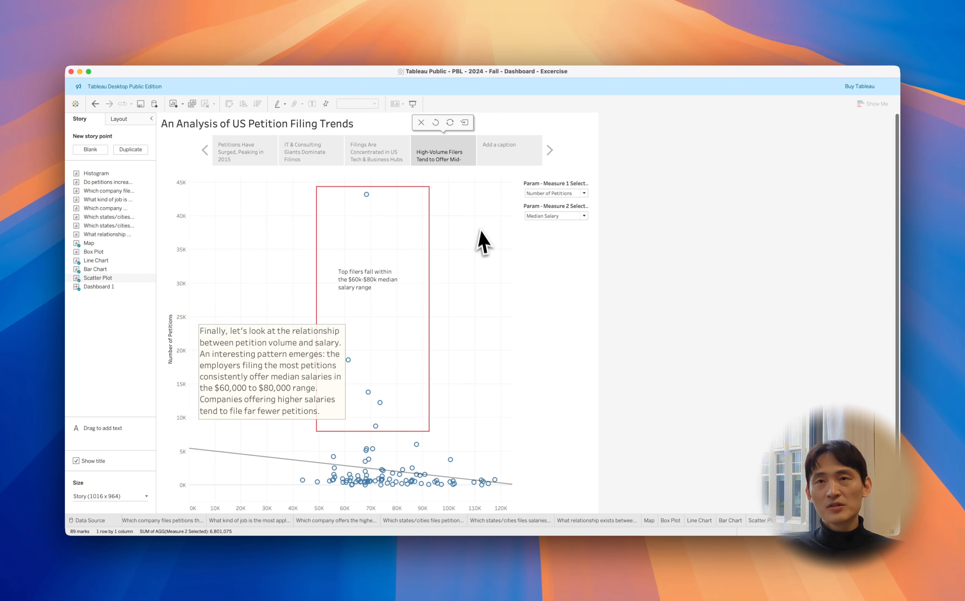
Caption the fifth story point, which holds the dashboard, "Now, It's Your Turn to Explore the Data"
{"action": "left_click", "coordinate": [508, 154]}
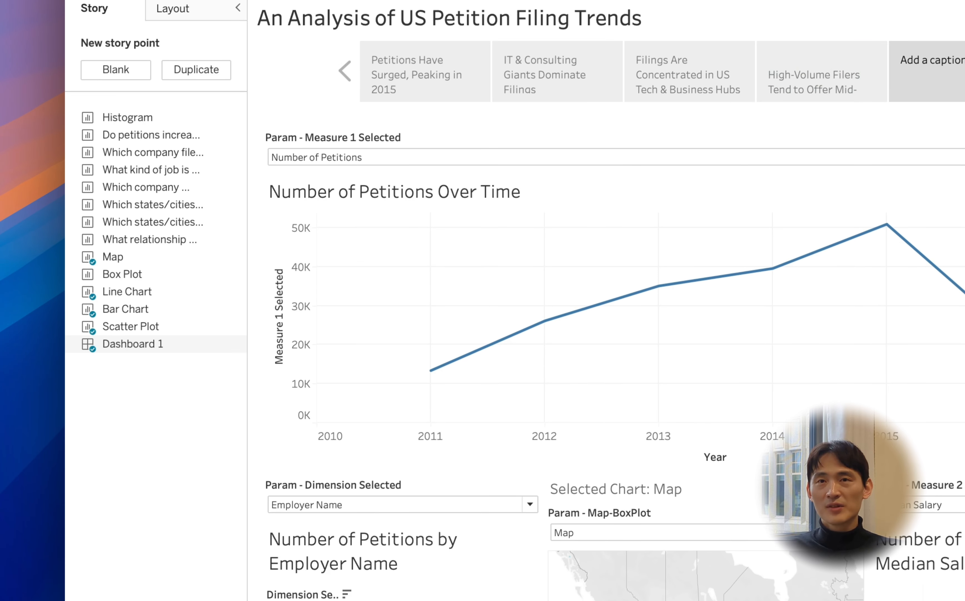
{"action": "left_click", "coordinate": [958, 68]}
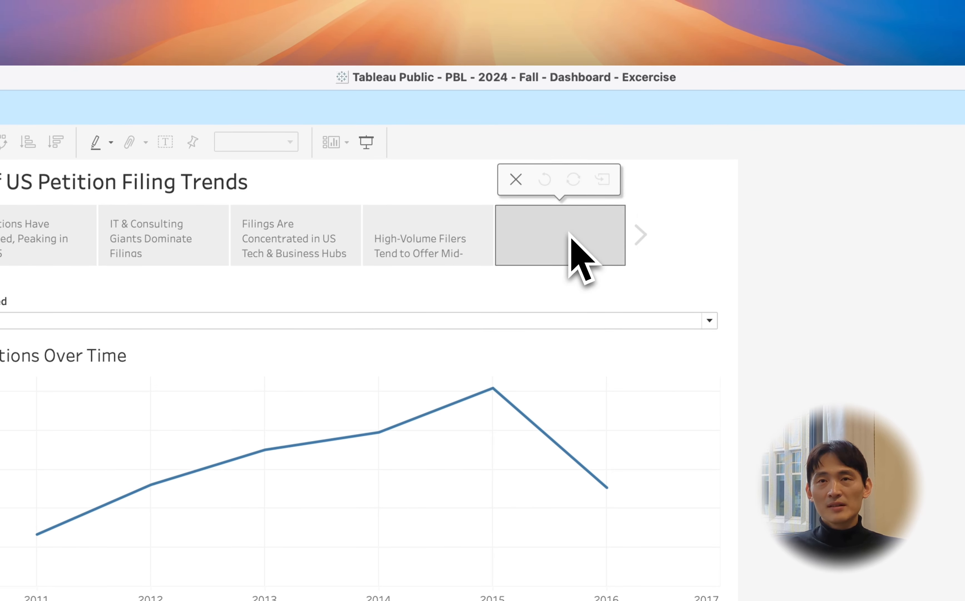
{"action": "type", "text": "Now, It’s Your Turn to Explore the Data"}
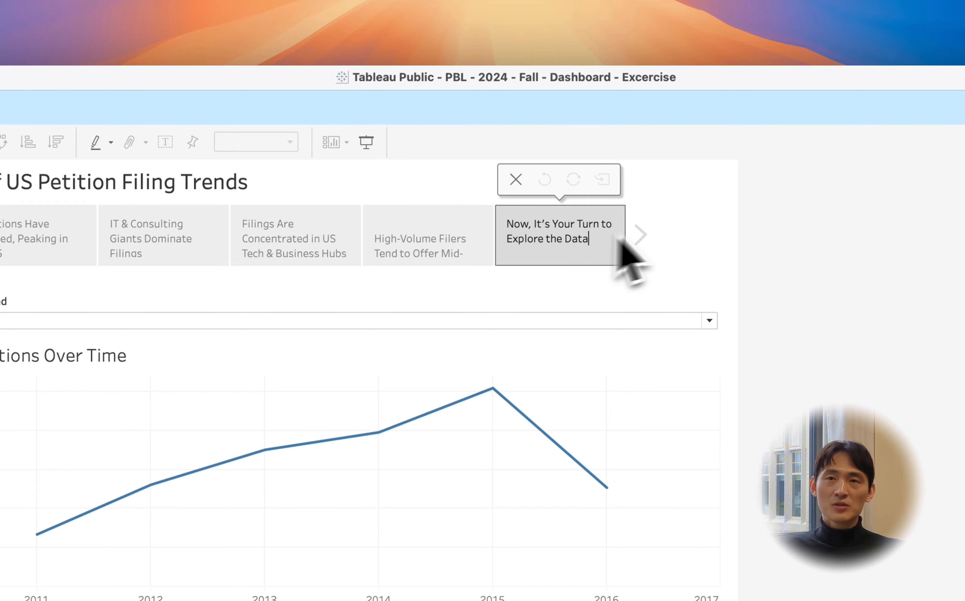
{"action": "left_click", "coordinate": [671, 227]}
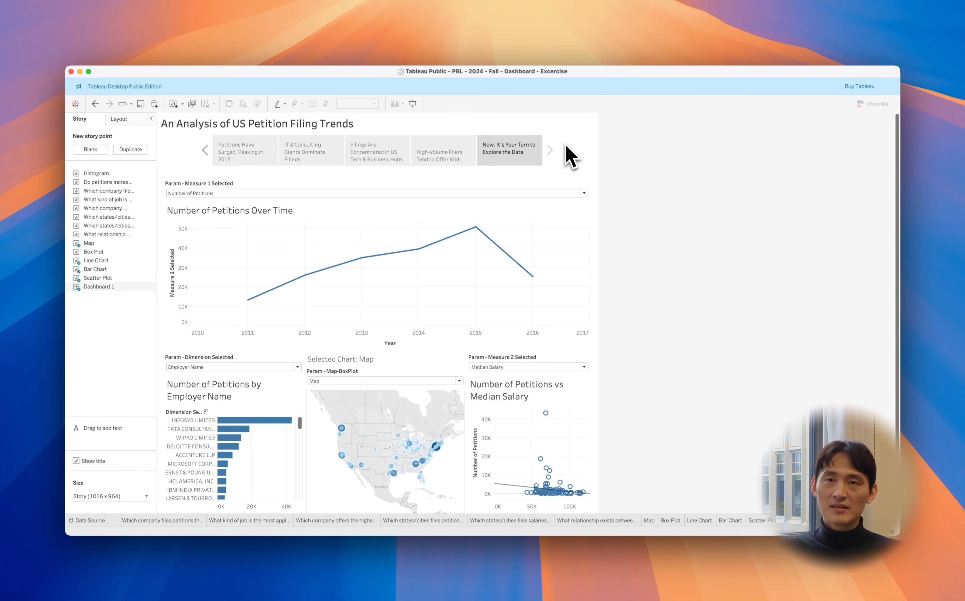